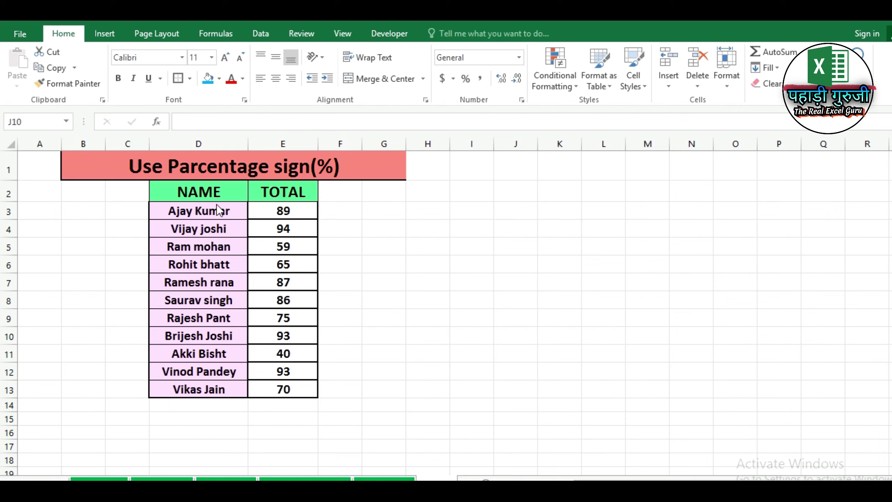
{"action": "left_click", "coordinate": [272, 212]}
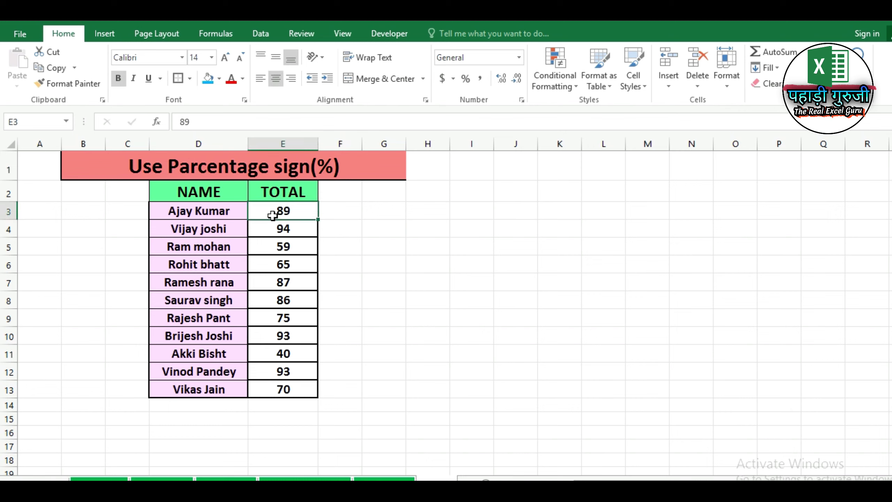
{"action": "left_click", "coordinate": [209, 235]}
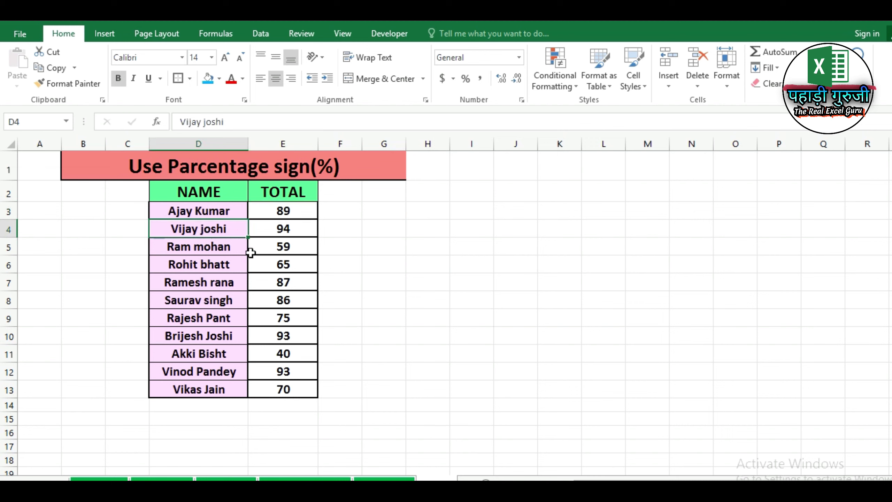
{"action": "left_click", "coordinate": [289, 233]}
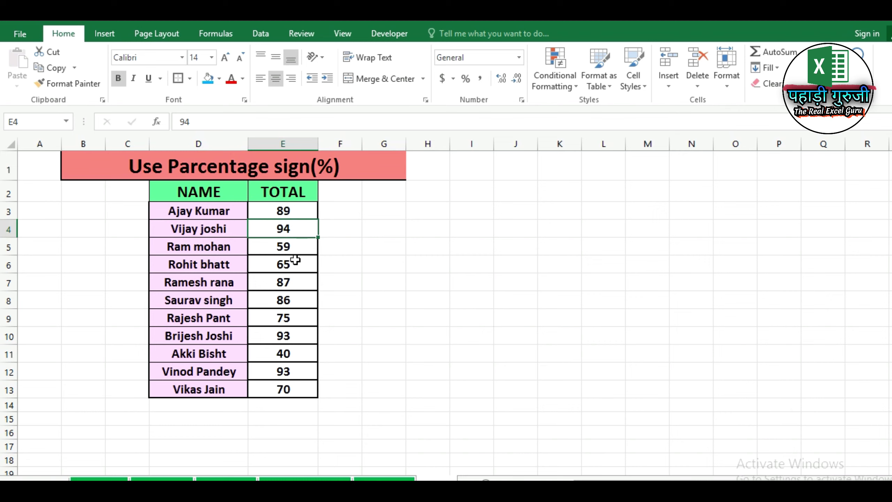
{"action": "left_click", "coordinate": [279, 215]}
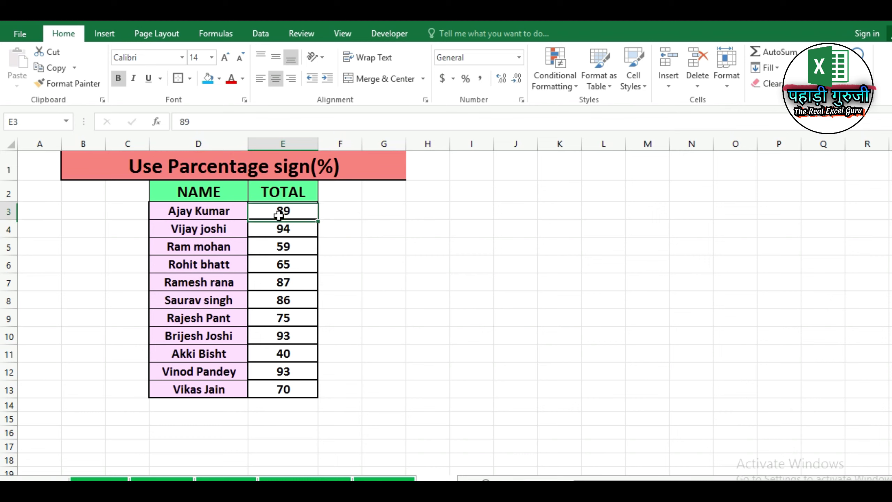
{"action": "left_click_drag", "start_coordinate": [279, 216], "coordinate": [276, 400]}
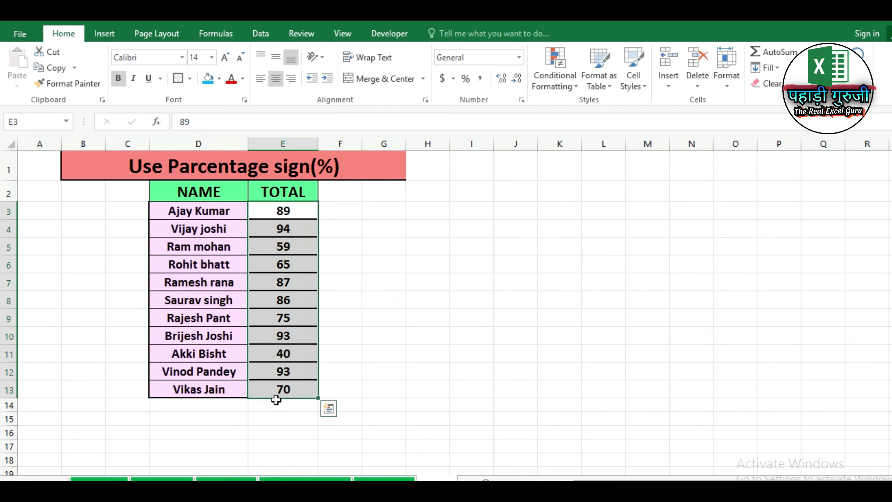
{"action": "key", "text": "shift+Up"}
{"action": "key", "text": "shift+Up"}
{"action": "key", "text": "shift+Up"}
{"action": "key", "text": "shift+Up"}
{"action": "left_click", "coordinate": [298, 214]}
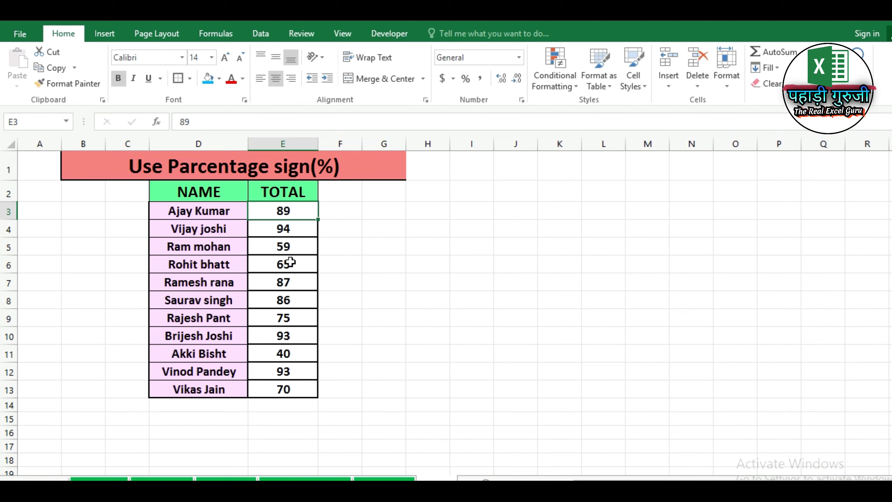
Step: Try applying the percentage number format directly to the TOTAL values in E3:E13 and revert them to General
{"action": "left_click_drag", "start_coordinate": [280, 217], "coordinate": [281, 389]}
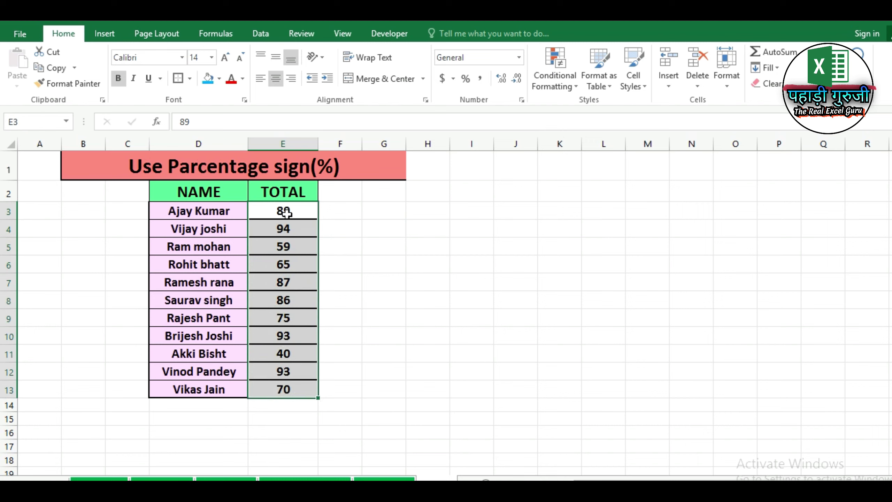
{"action": "left_click_drag", "start_coordinate": [287, 211], "coordinate": [282, 391]}
{"action": "left_click", "coordinate": [465, 78]}
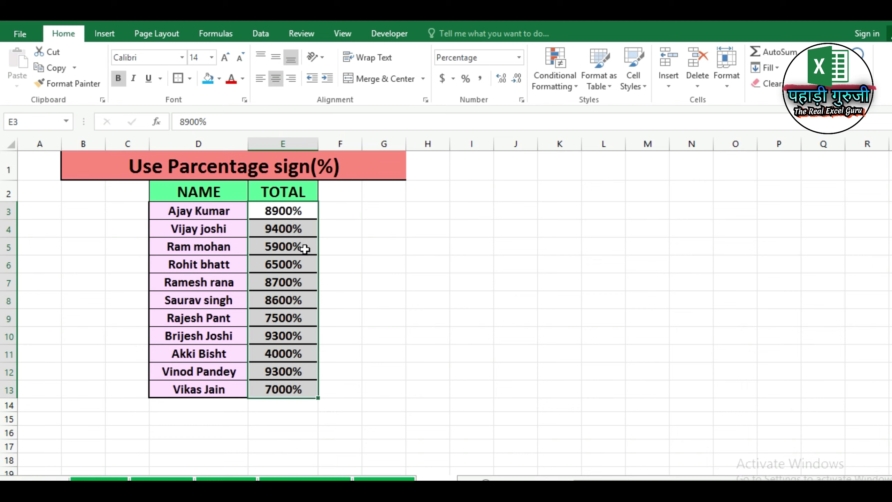
{"action": "key", "text": "ctrl+shift+grave"}
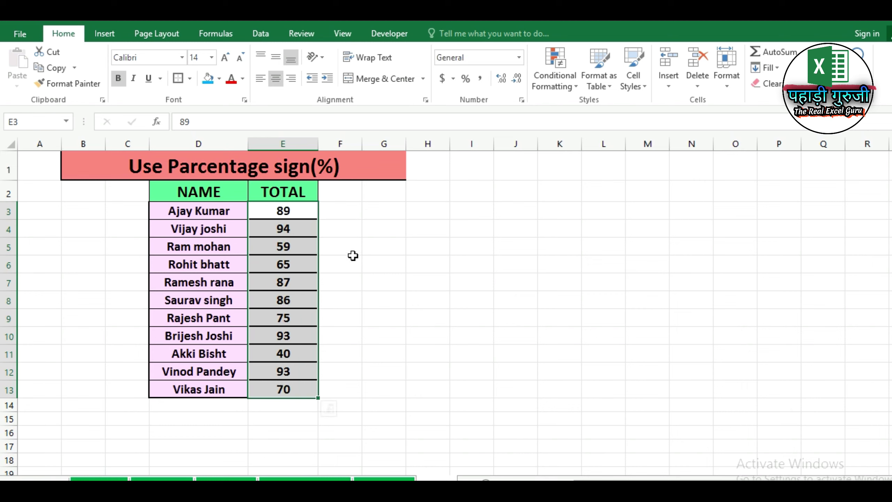
Step: Enter 1% in the empty cell G3 beside the table
{"action": "left_click", "coordinate": [372, 219]}
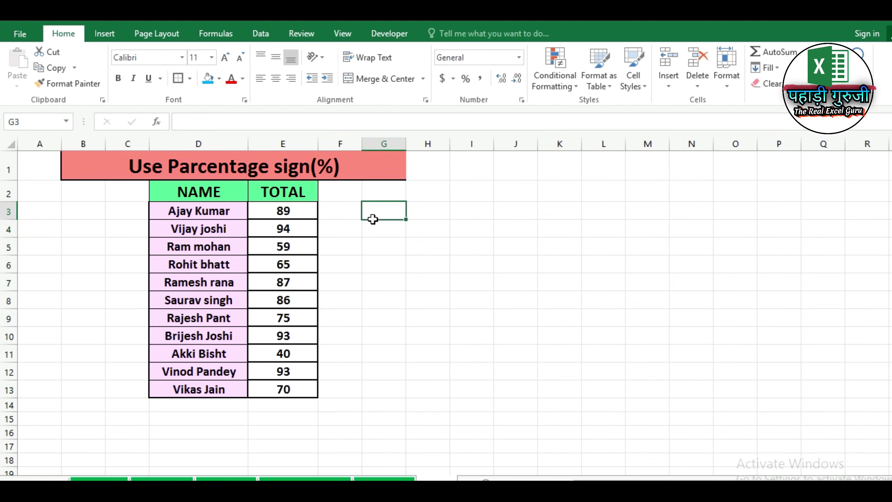
{"action": "type", "text": "1"}
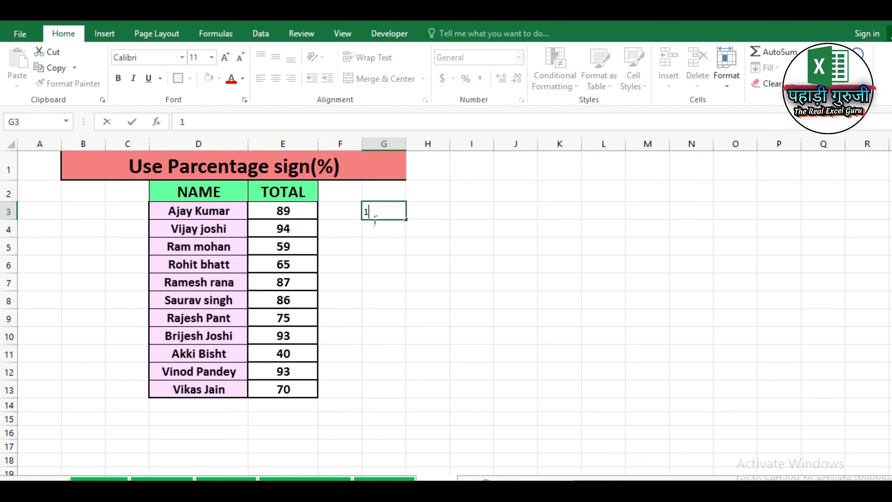
{"action": "type", "text": "%"}
{"action": "left_click", "coordinate": [462, 347]}
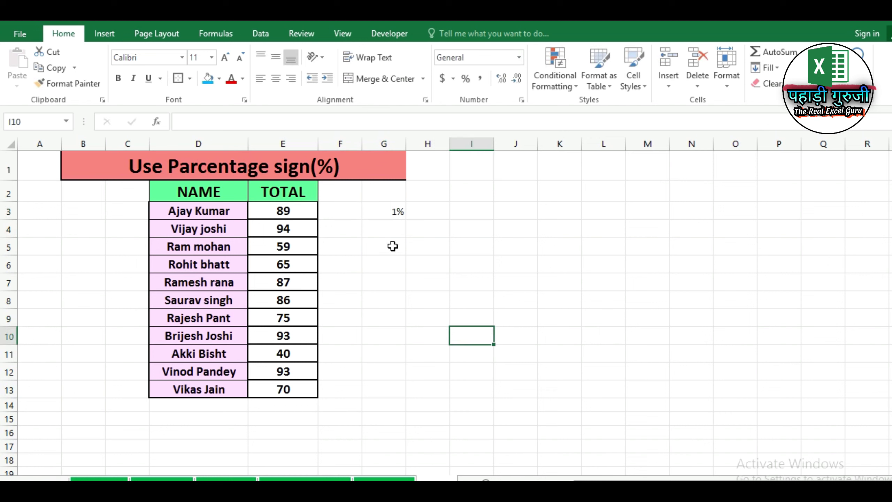
Step: Copy the 1% from G3 and paste it onto the TOTAL values in E3:E13 using Paste Special with the Multiply operation
{"action": "left_click", "coordinate": [378, 215]}
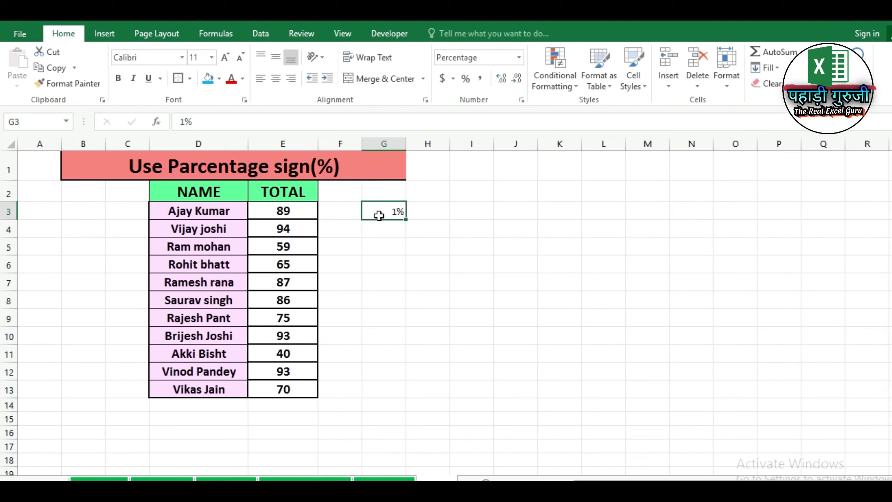
{"action": "key", "text": "ctrl+c"}
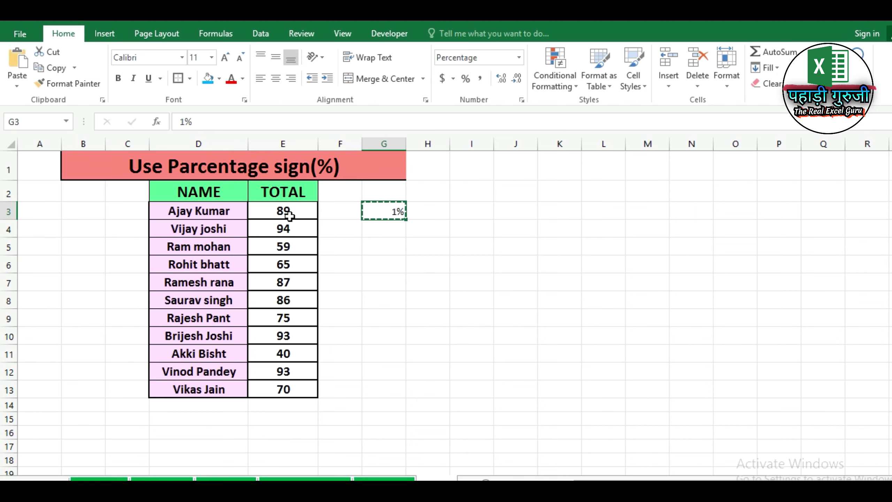
{"action": "left_click_drag", "start_coordinate": [289, 216], "coordinate": [276, 391]}
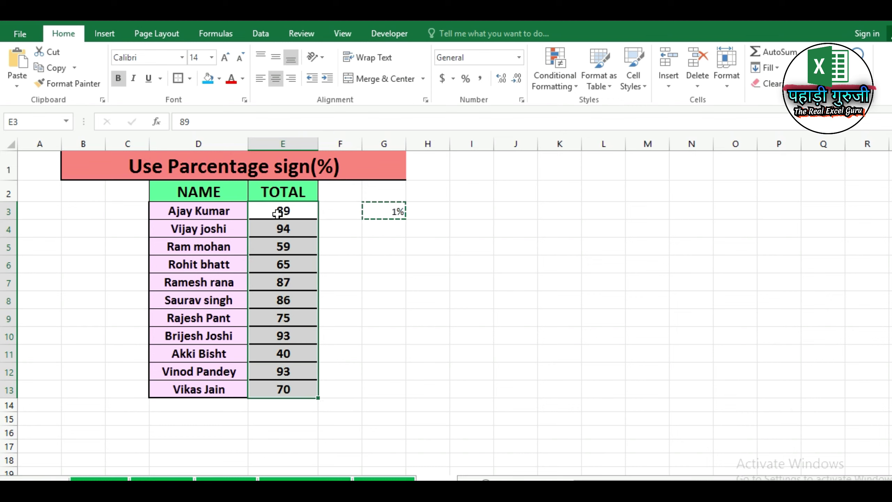
{"action": "right_click", "coordinate": [277, 213]}
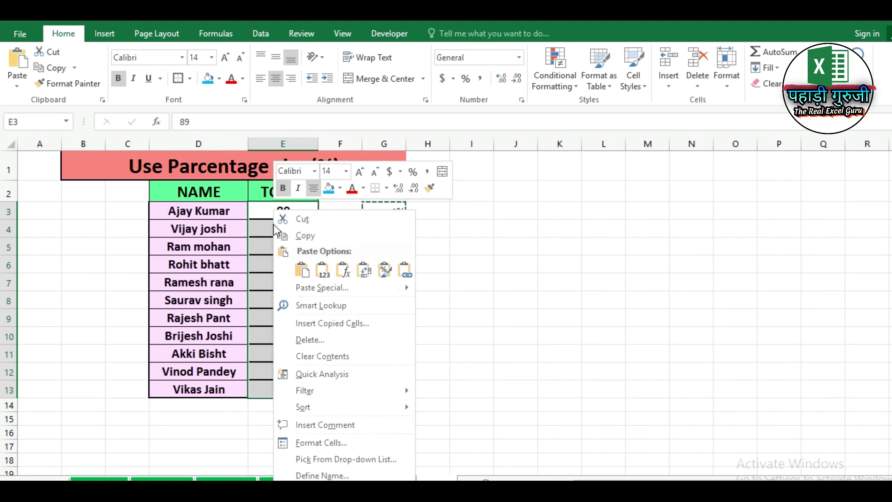
{"action": "left_click", "coordinate": [304, 289]}
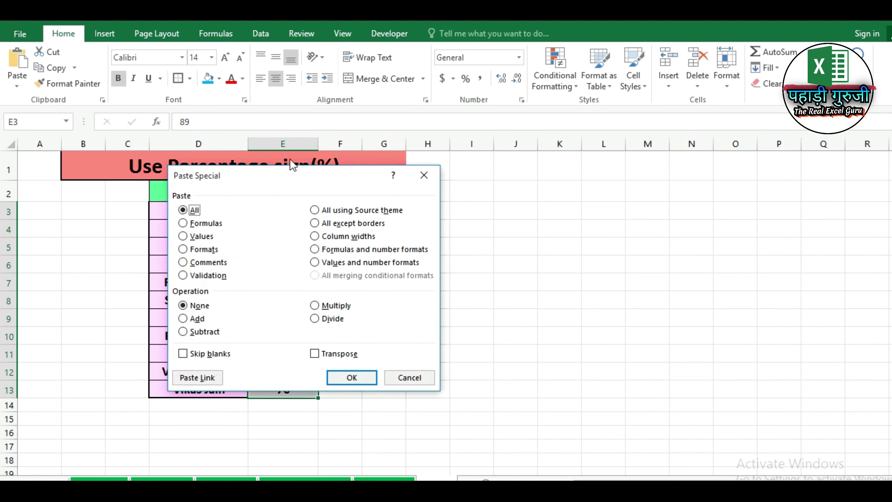
{"action": "left_click_drag", "start_coordinate": [279, 174], "coordinate": [448, 174]}
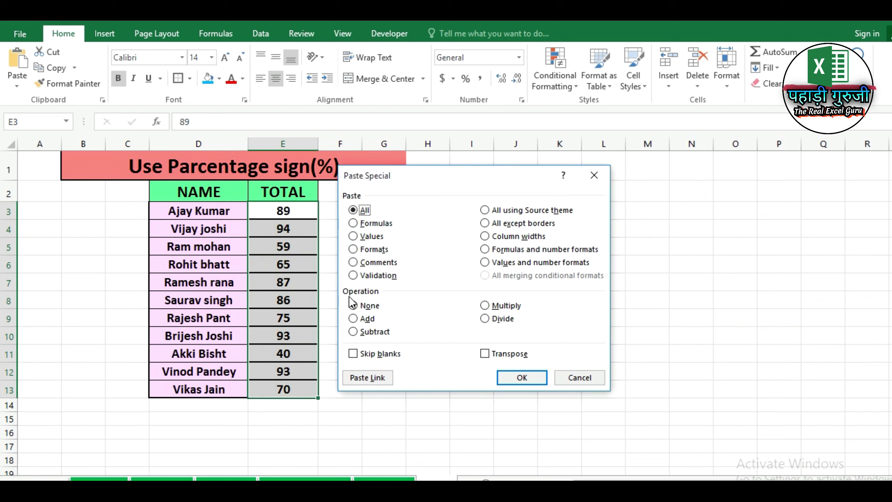
{"action": "left_click", "coordinate": [484, 305]}
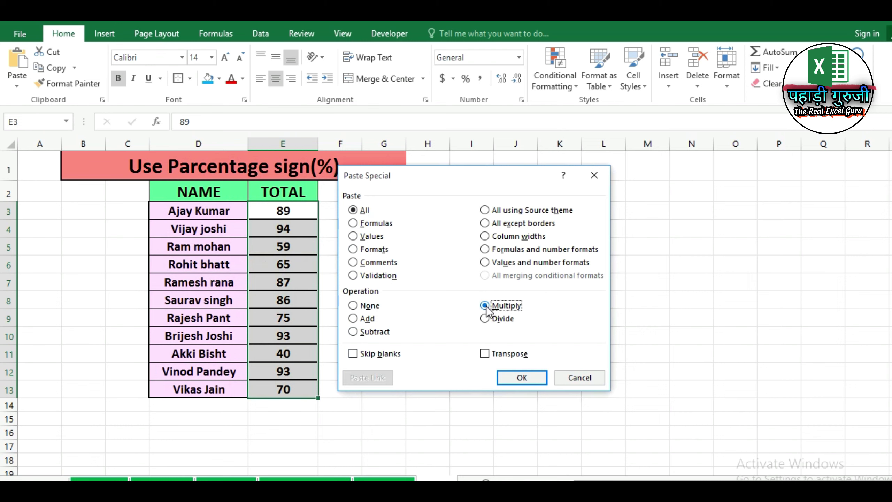
{"action": "left_click", "coordinate": [511, 377]}
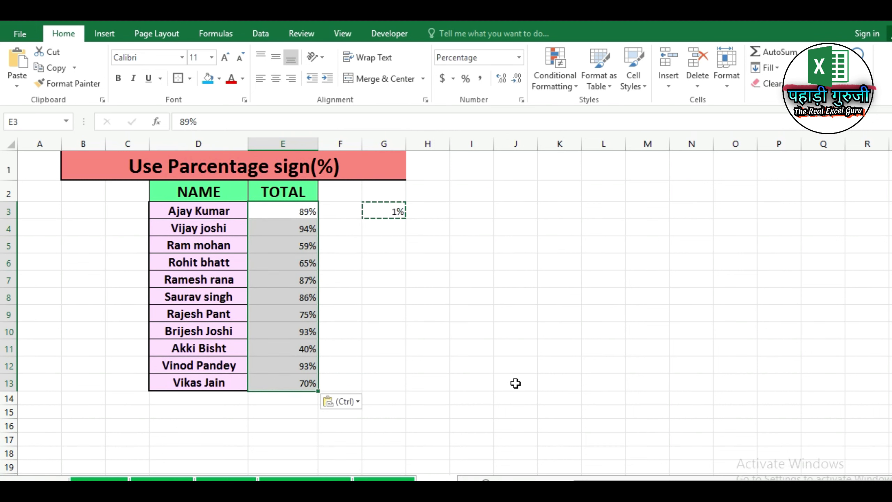
Step: Format the TOTAL values in E3:E13 as middle-aligned, horizontally centred, bold text at font size 12
{"action": "left_click", "coordinate": [272, 62]}
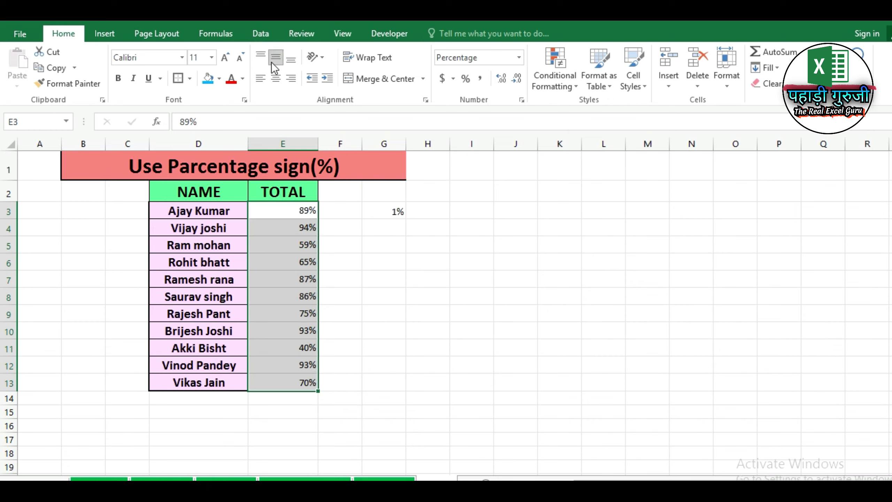
{"action": "left_click", "coordinate": [270, 84]}
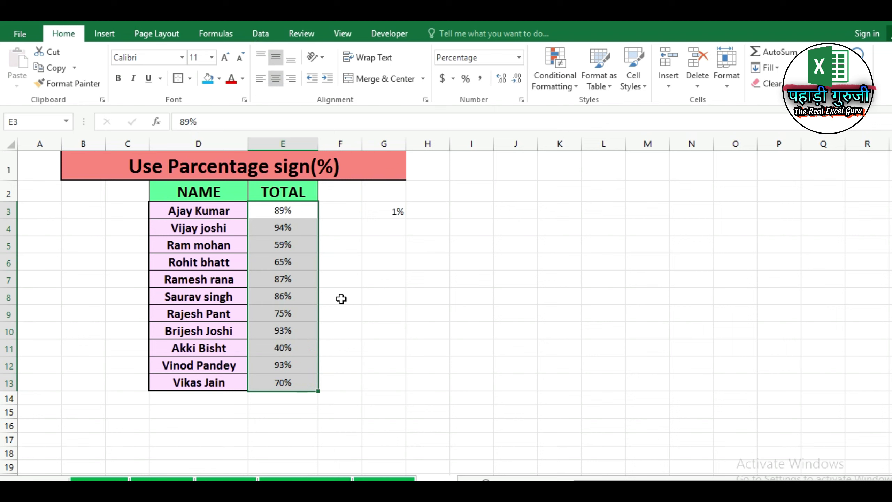
{"action": "left_click", "coordinate": [119, 78]}
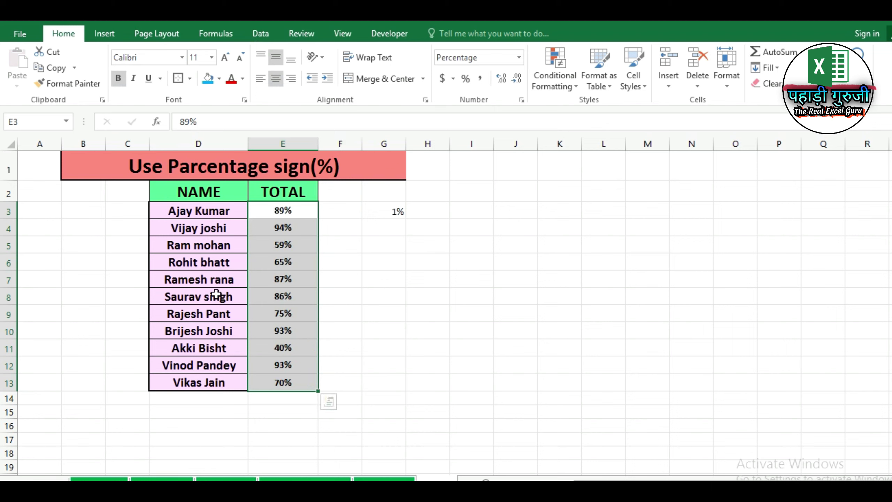
{"action": "left_click", "coordinate": [226, 55]}
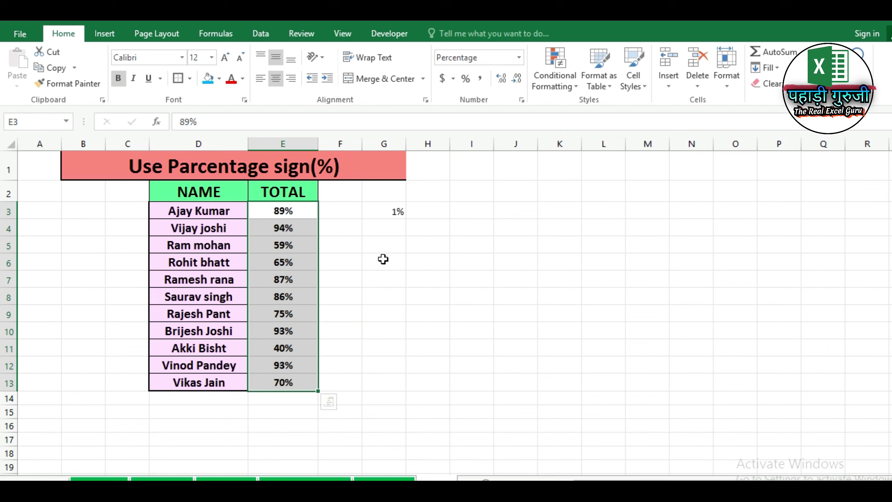